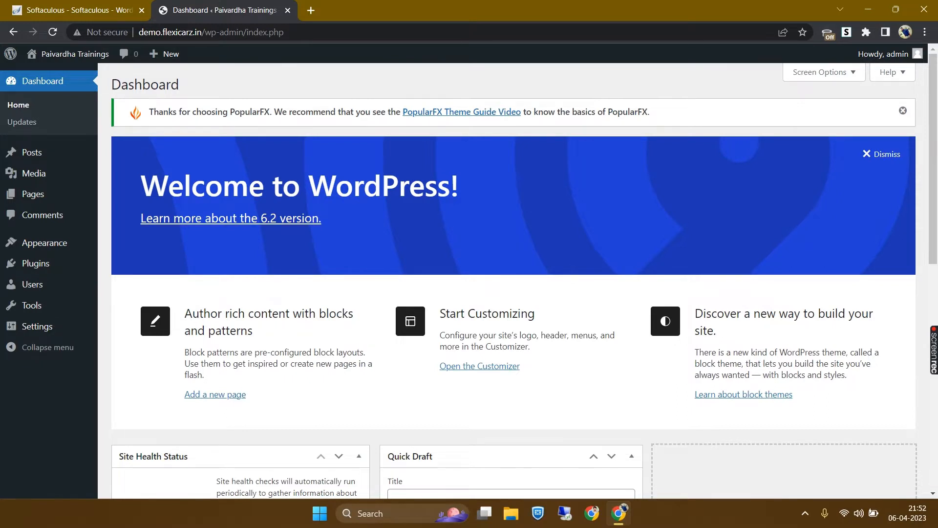
- Open the site's Themes page and look through the installed themes
mouse_move(44, 243)
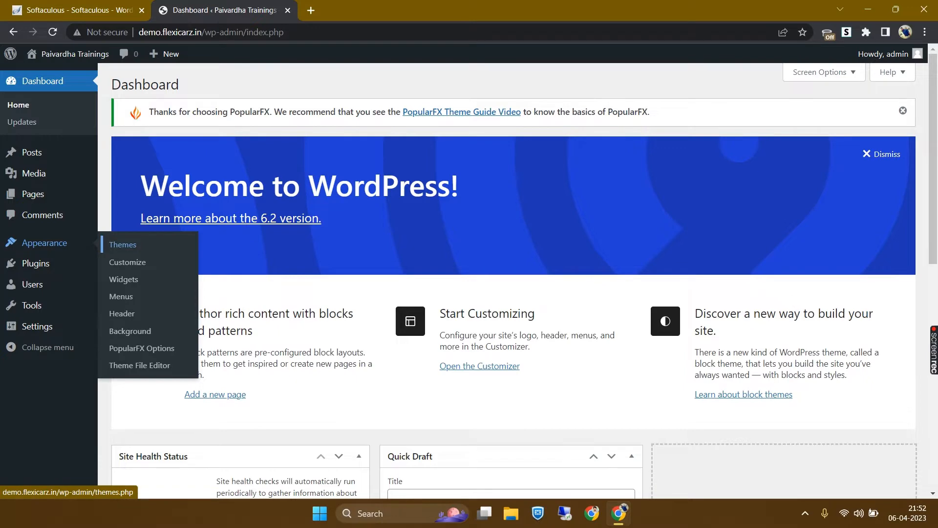
click(123, 244)
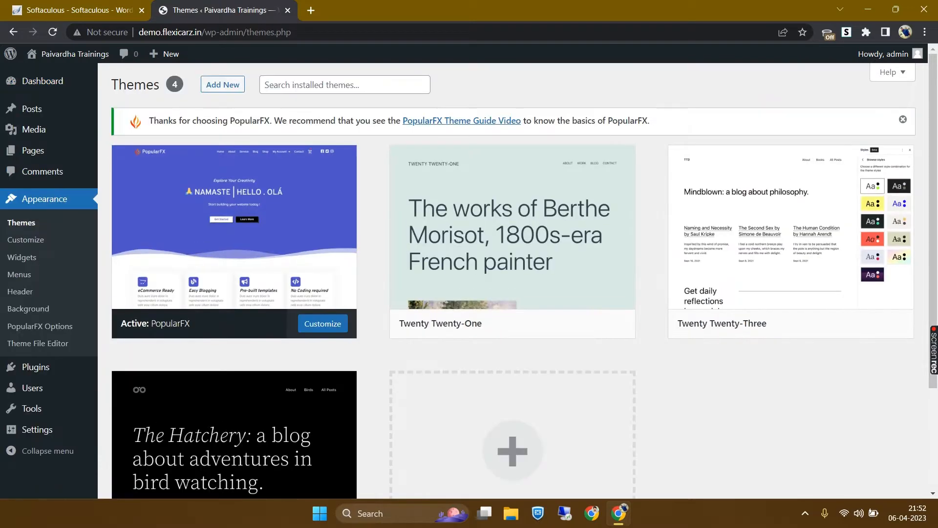
scroll(513, 279, down, 2)
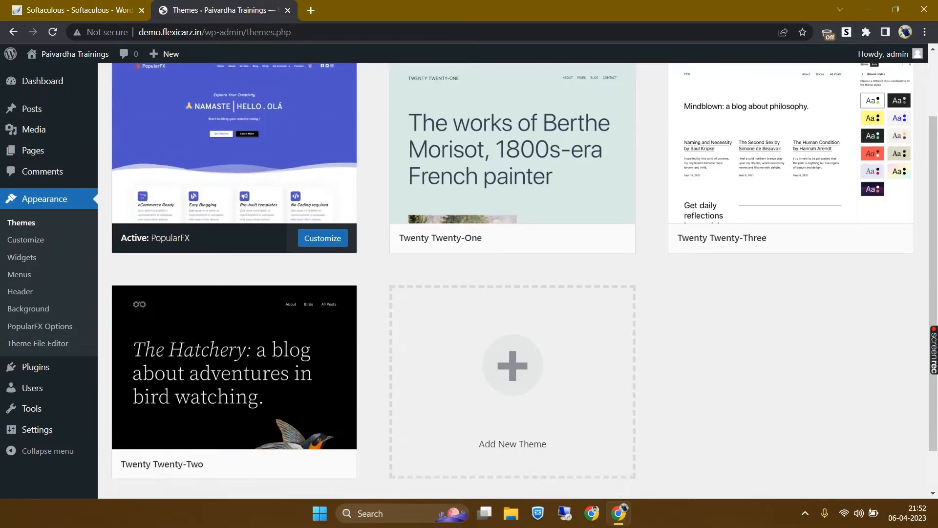
scroll(513, 279, up, 2)
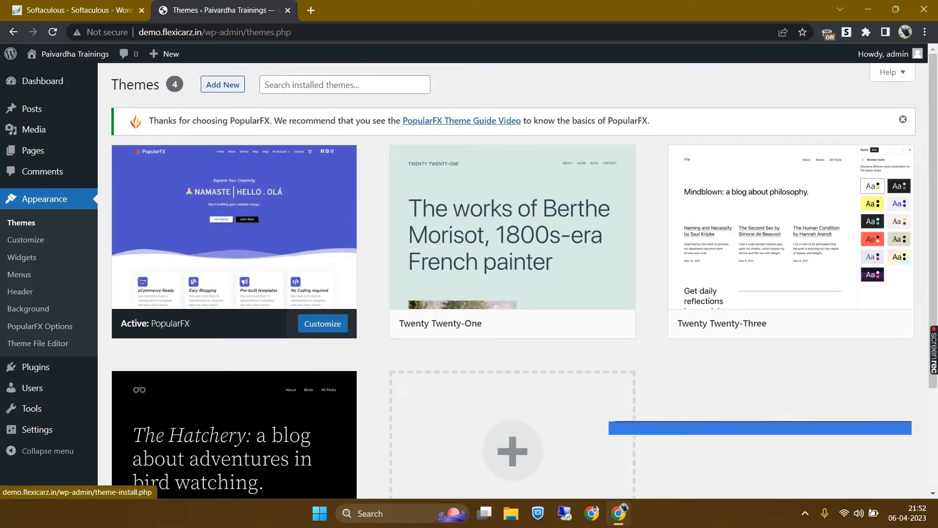
- Find the Twenty Fifteen theme among the popular themes available to add, install it and activate it
click(222, 85)
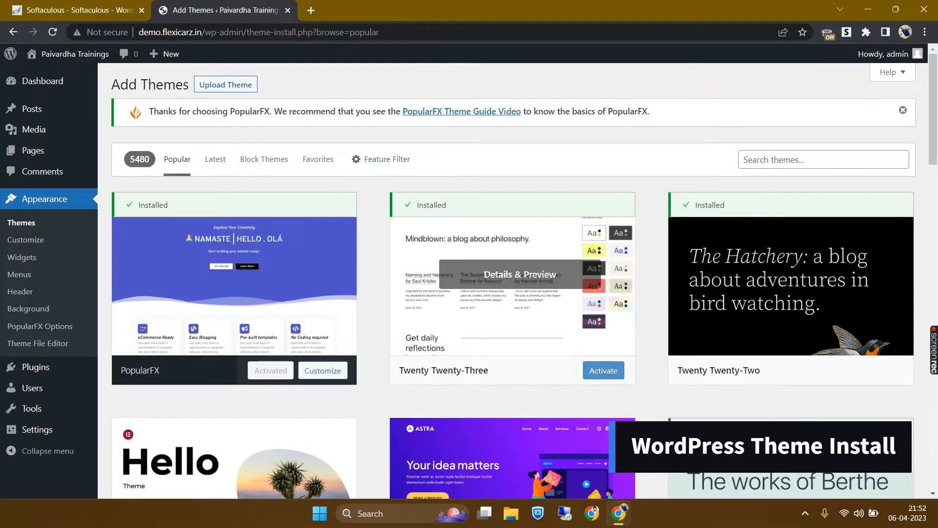
scroll(520, 273, down, 3)
scroll(513, 235, down, 10)
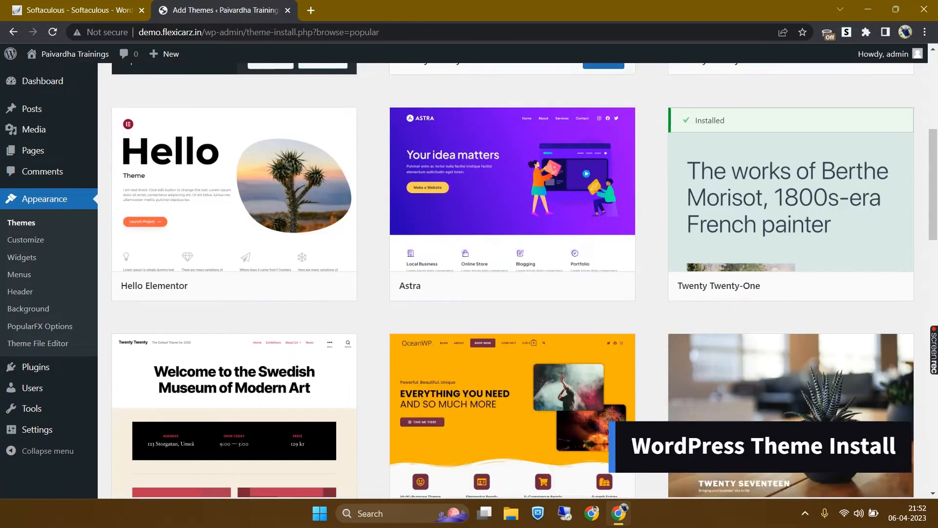
scroll(513, 274, down, 20)
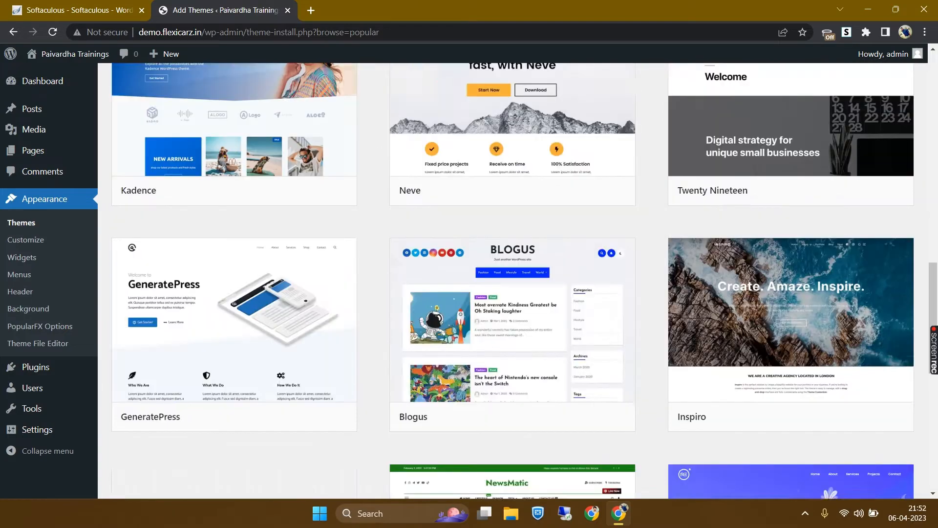
scroll(513, 273, down, 5)
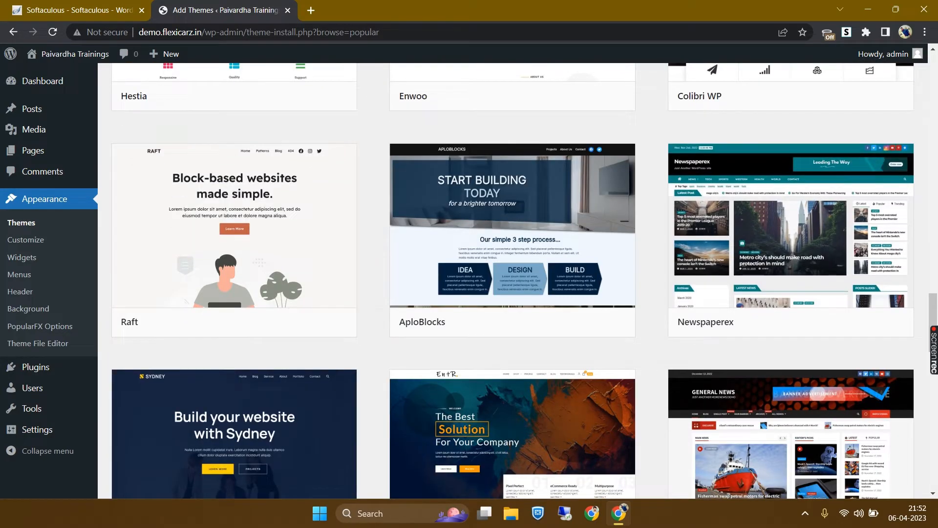
scroll(513, 281, down, 4)
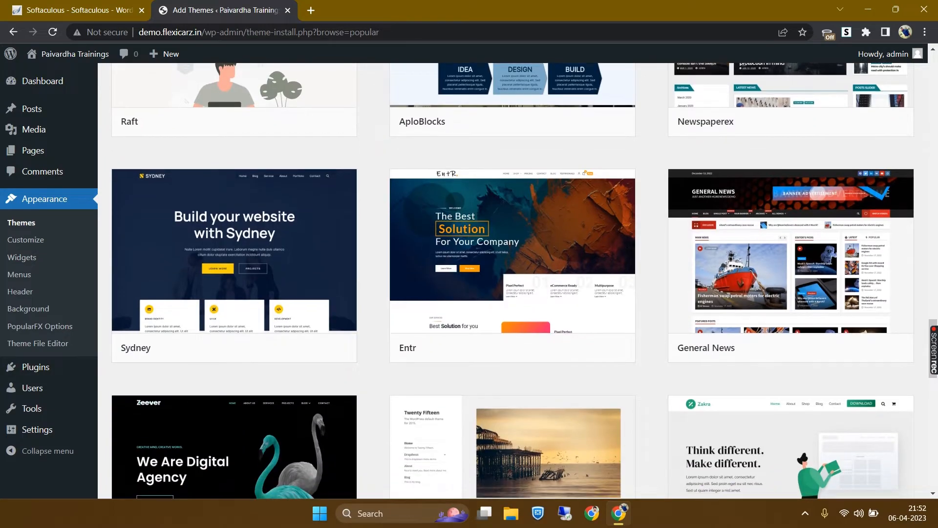
scroll(513, 281, down, 5)
scroll(514, 282, down, 1)
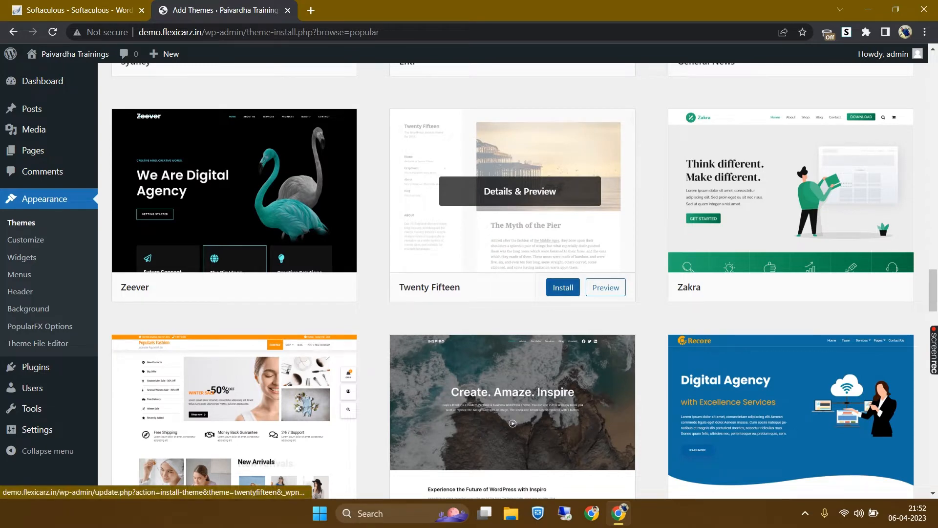
click(564, 288)
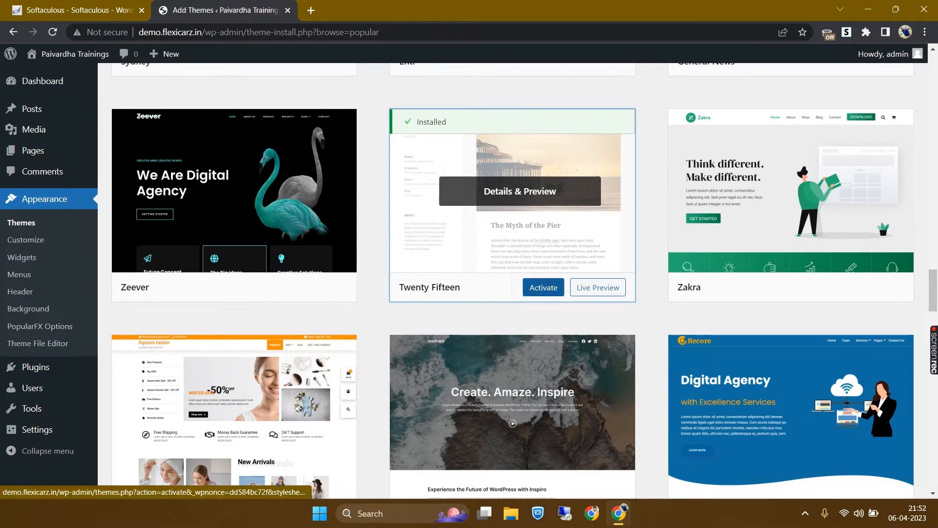
click(544, 287)
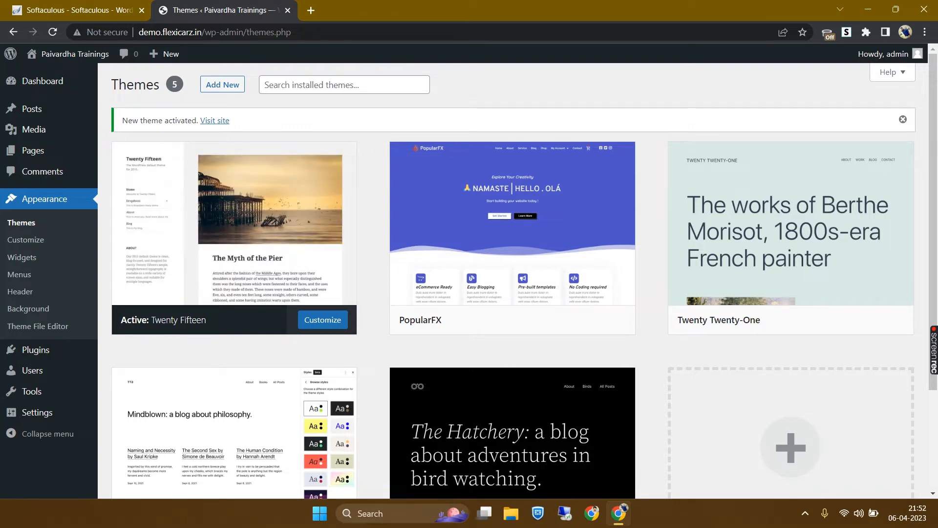
- Open demo.flexicarz.in in a new browser tab to view the live site with the activated theme
click(311, 9)
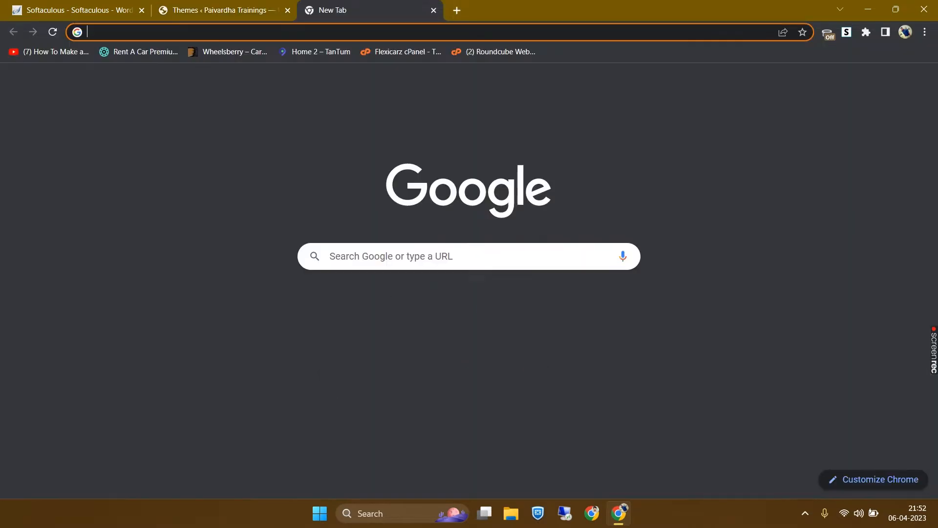
text(demo.flexicarz.in)
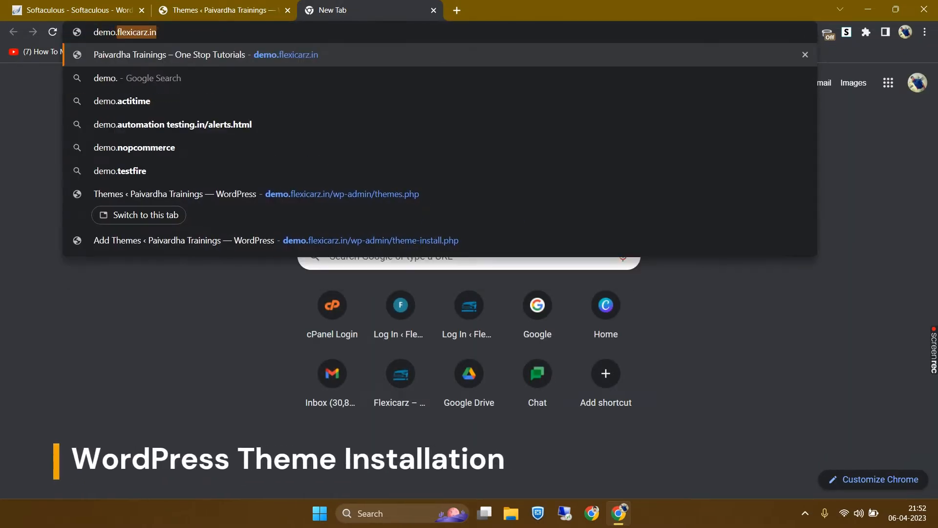
key(Right)
key(Return)
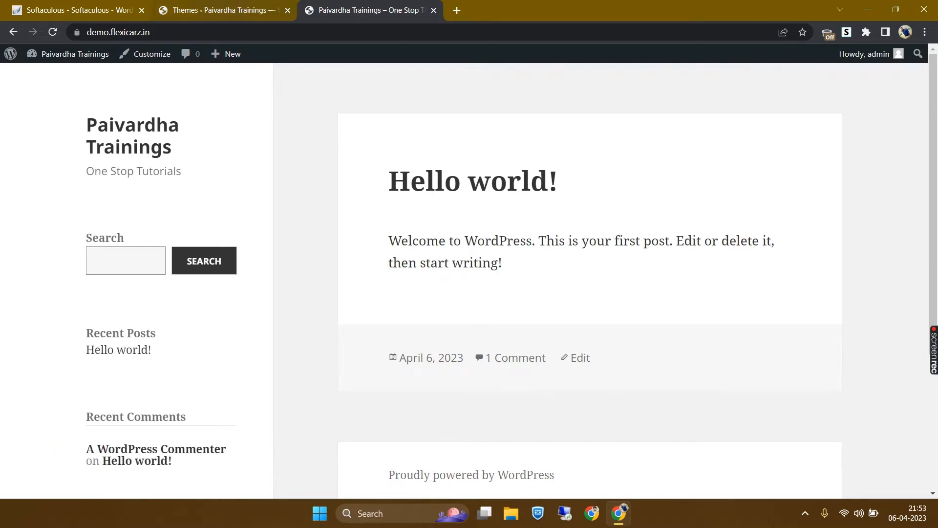
- Return to the WordPress themes and choose viva.zip from the viva_v1.4 folder in Downloads as the theme file to upload
click(215, 10)
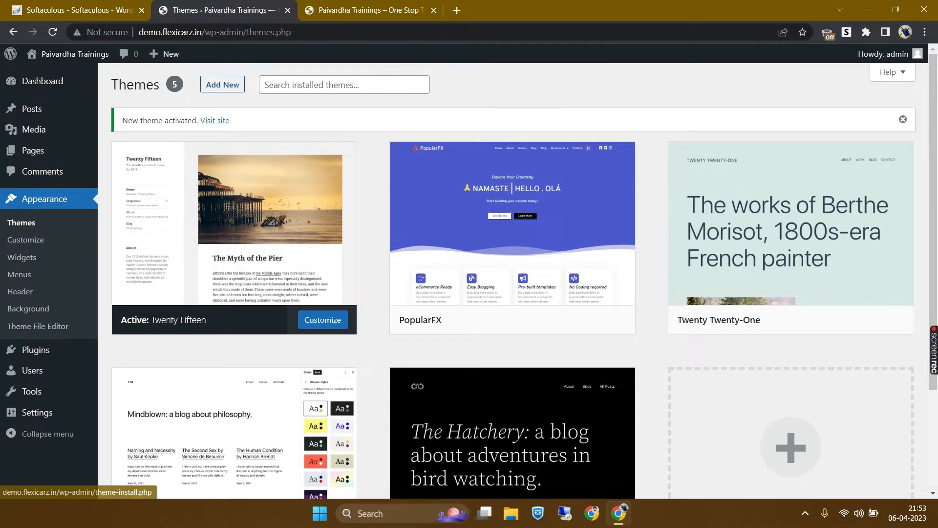
click(223, 85)
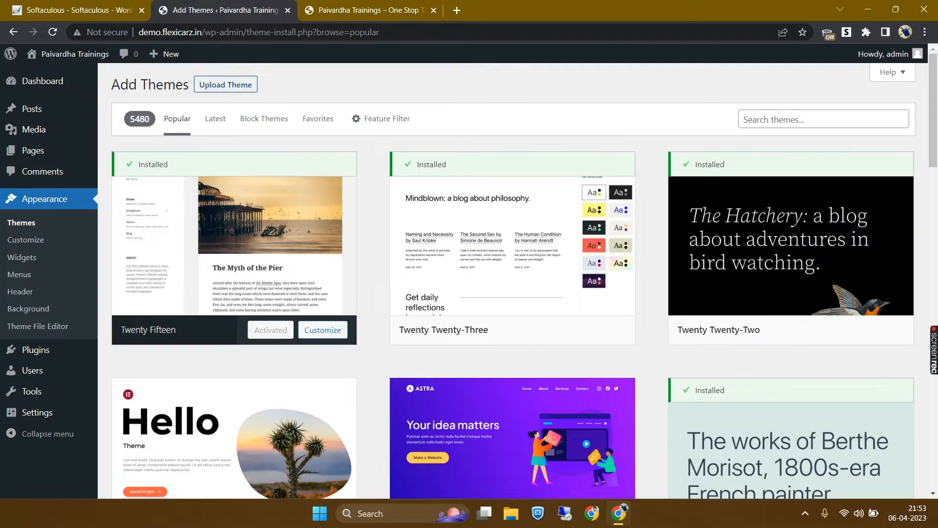
click(225, 84)
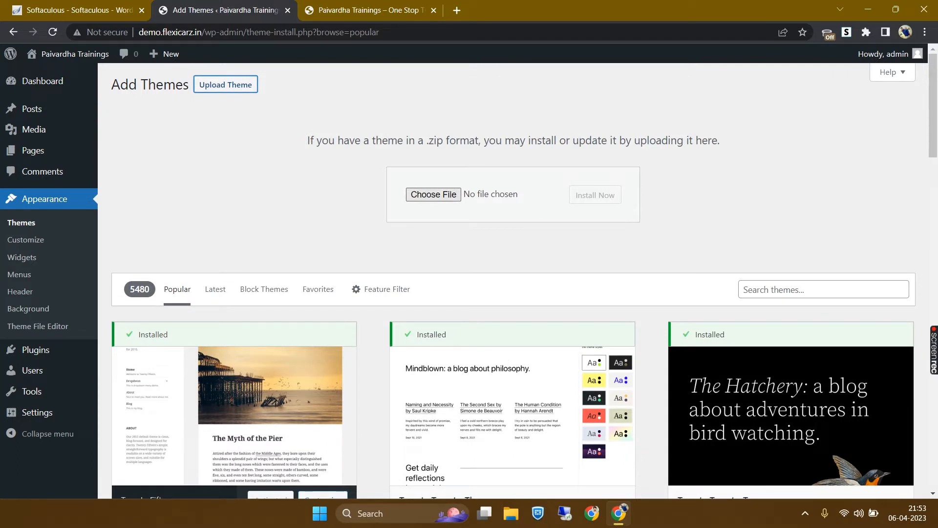
click(434, 194)
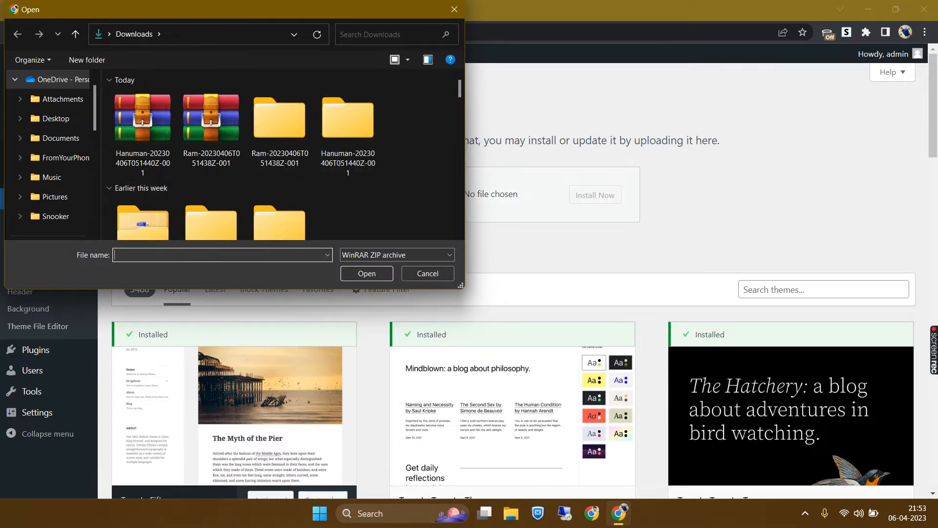
scroll(416, 174, down, 15)
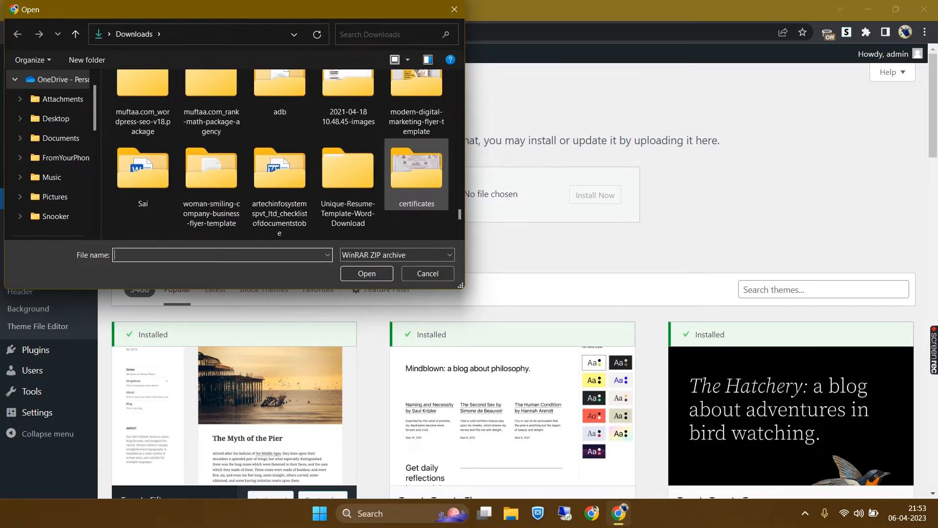
scroll(417, 174, up, 9)
click(417, 108)
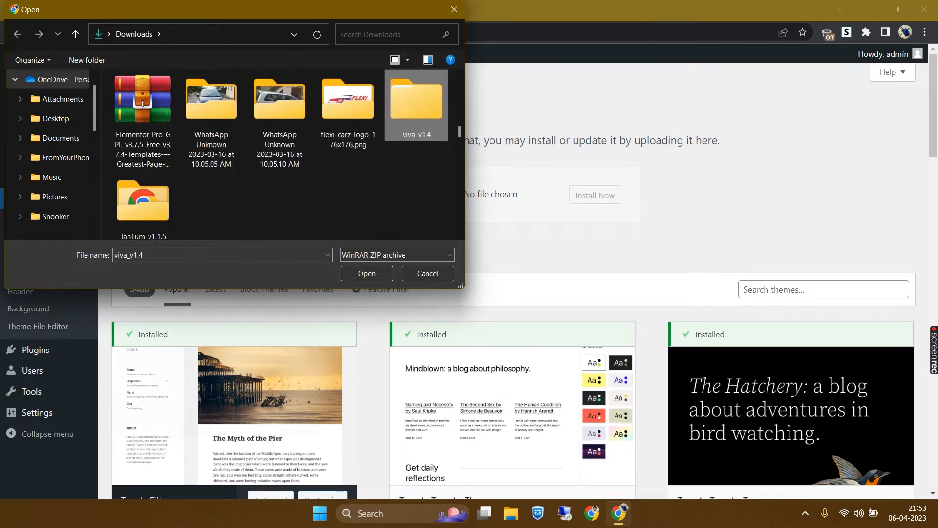
double_click(417, 111)
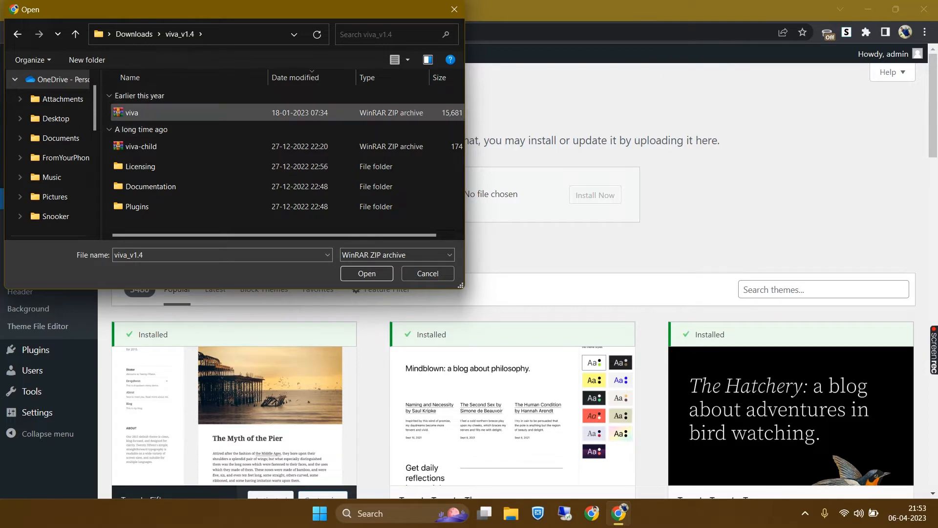
click(191, 110)
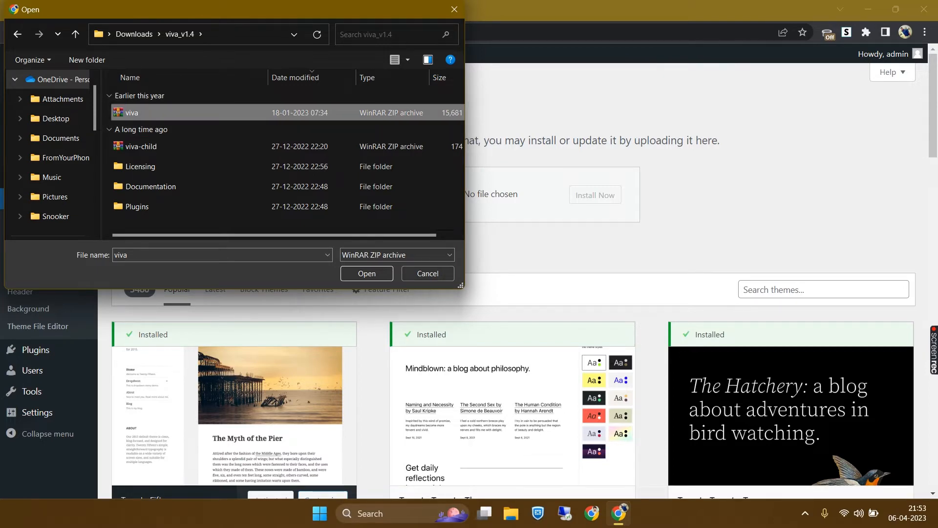
key(Return)
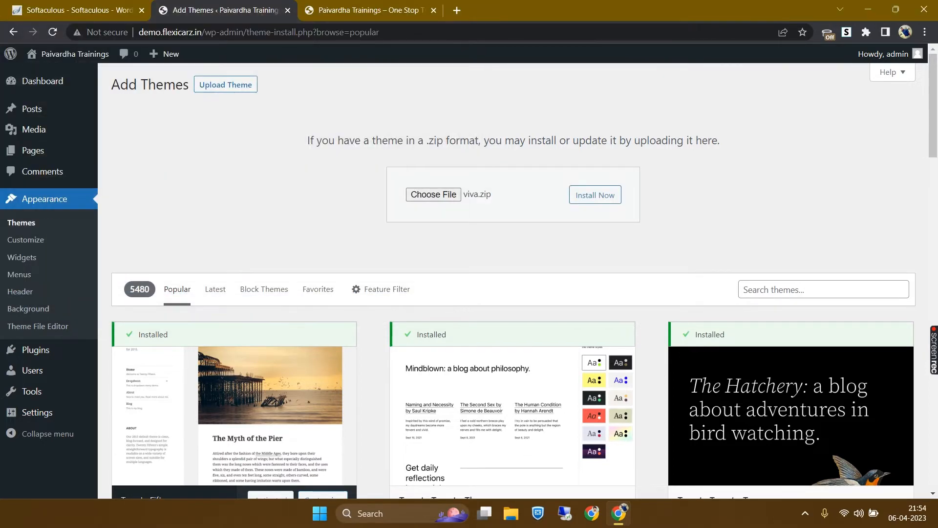
- Install the uploaded Viva theme and activate it
key(Tab)
key(Return)
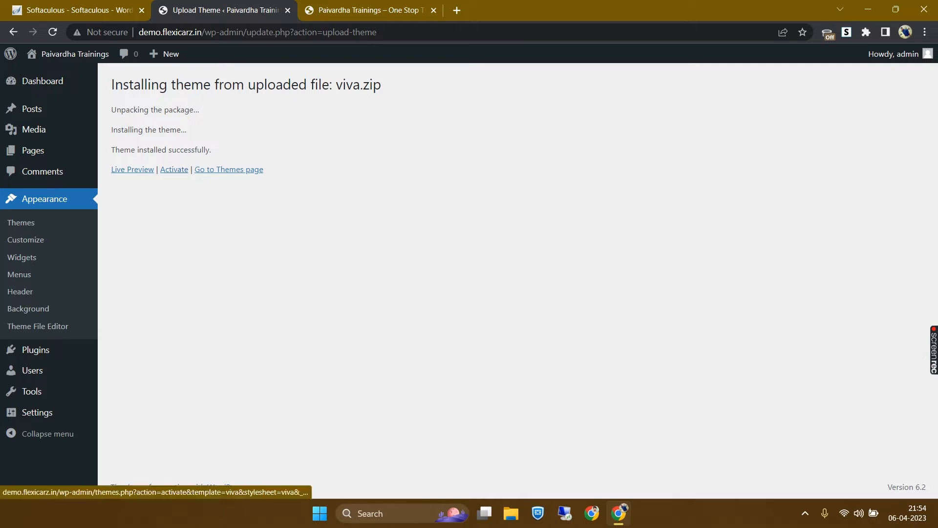
click(174, 169)
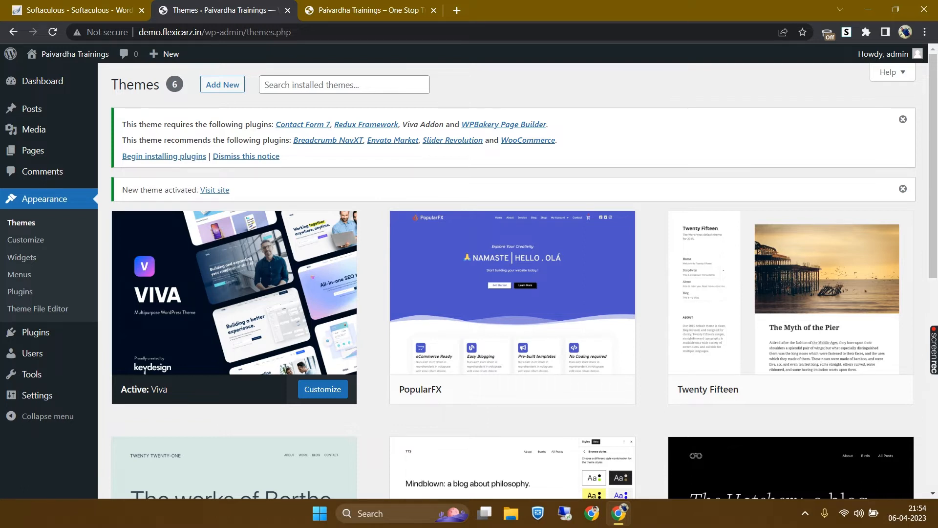
- Bulk-install all plugins the Viva theme requires or recommends and return to the required plugins list
mouse_move(145, 370)
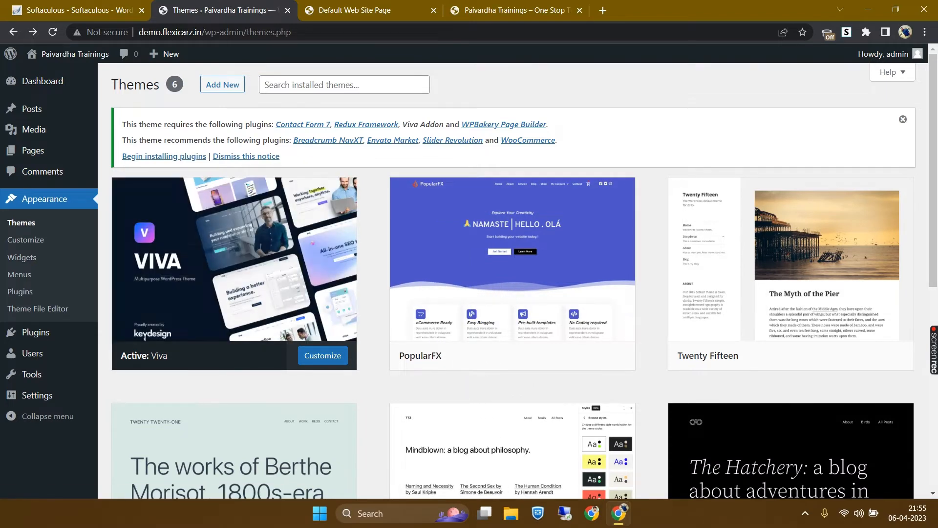
click(164, 156)
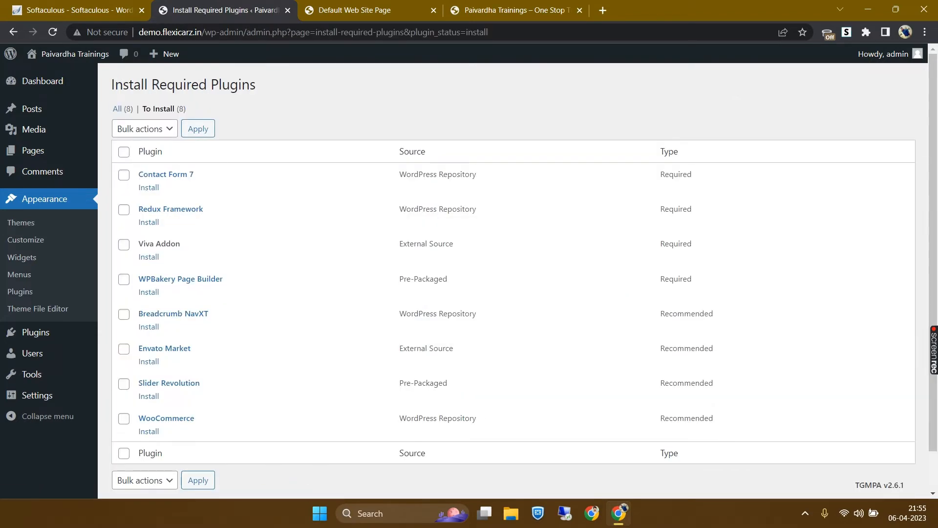
scroll(513, 280, down, 2)
scroll(514, 281, up, 2)
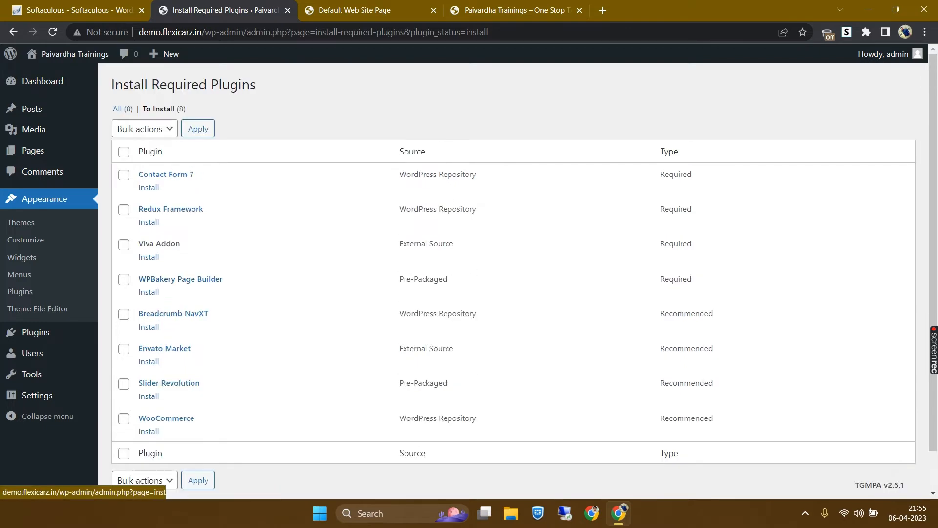
click(124, 152)
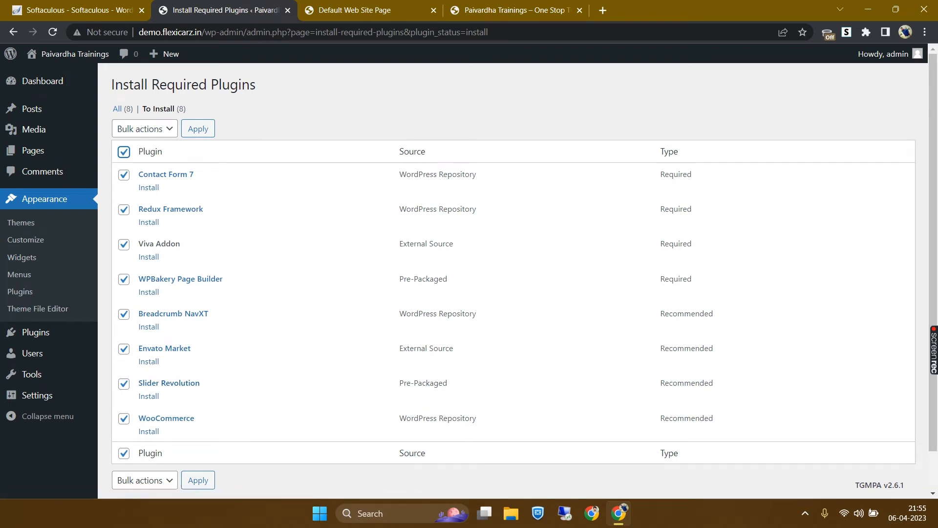
click(145, 128)
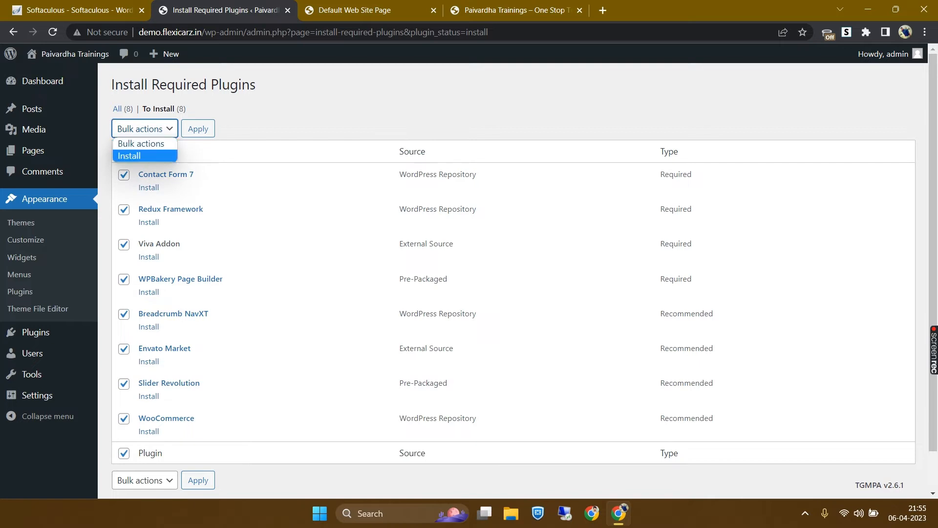
click(132, 153)
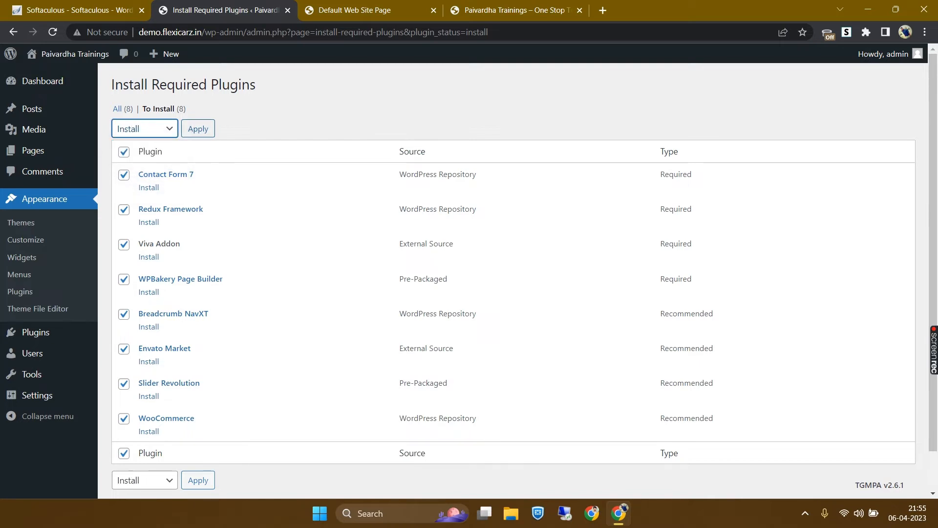
click(198, 128)
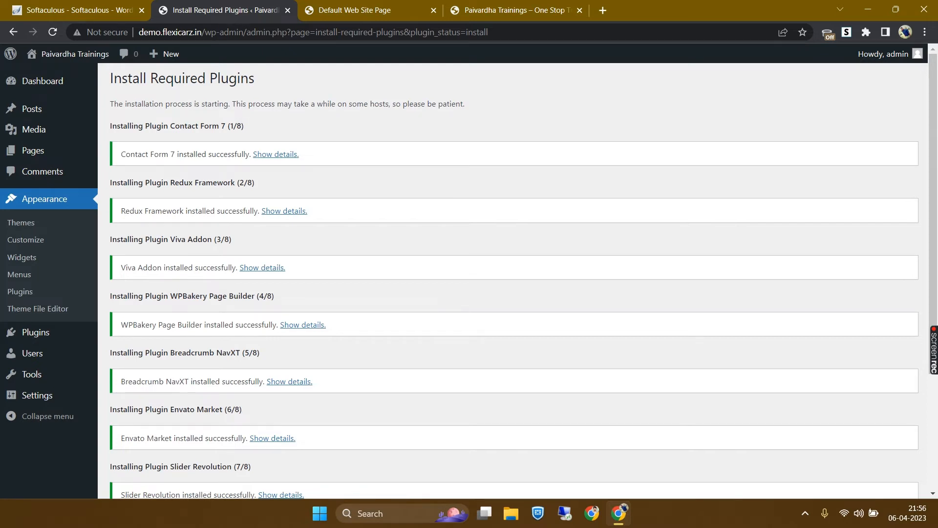
scroll(518, 281, down, 3)
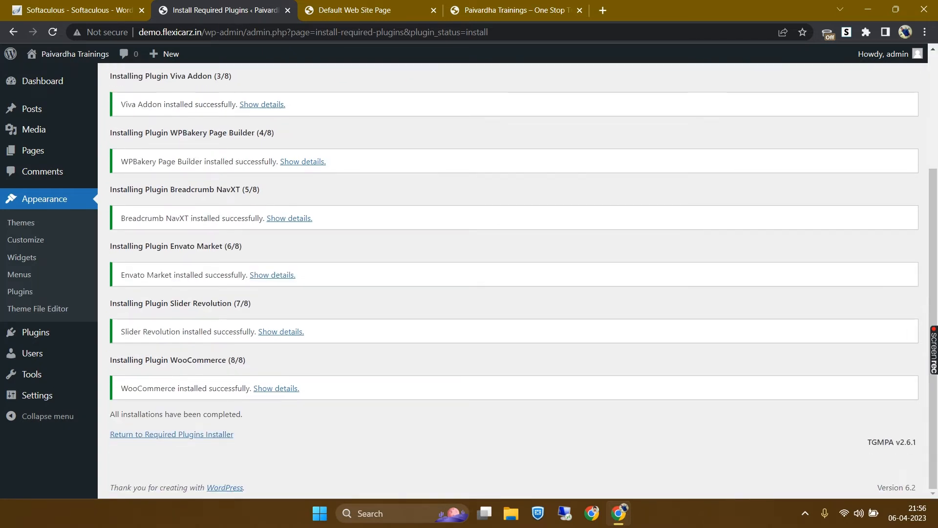
click(172, 434)
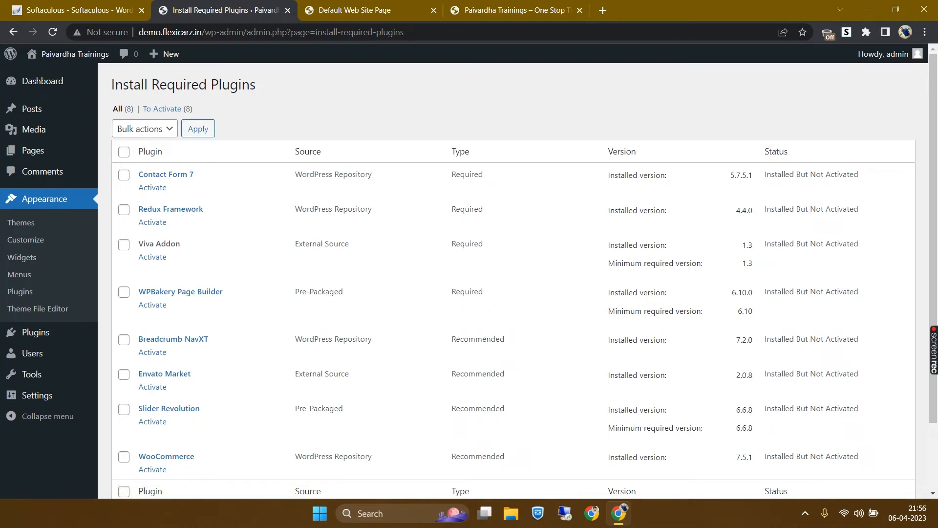
- Bulk-activate all the installed plugins in the Viva theme's required plugins list
scroll(513, 278, down, 2)
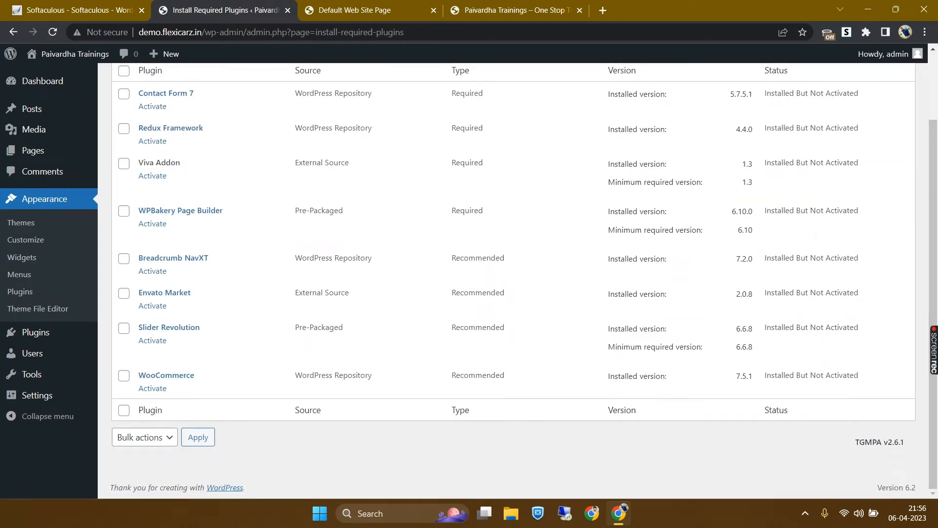
scroll(513, 279, up, 2)
click(124, 151)
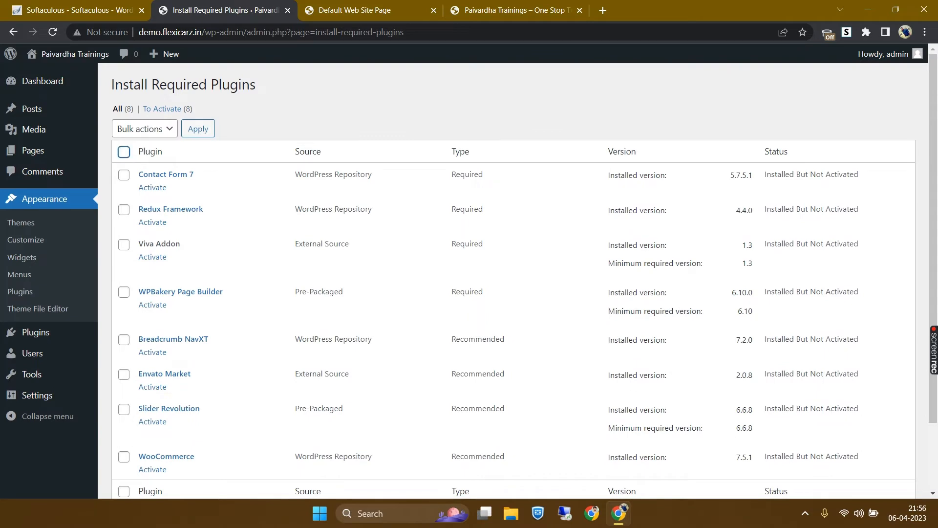
click(145, 128)
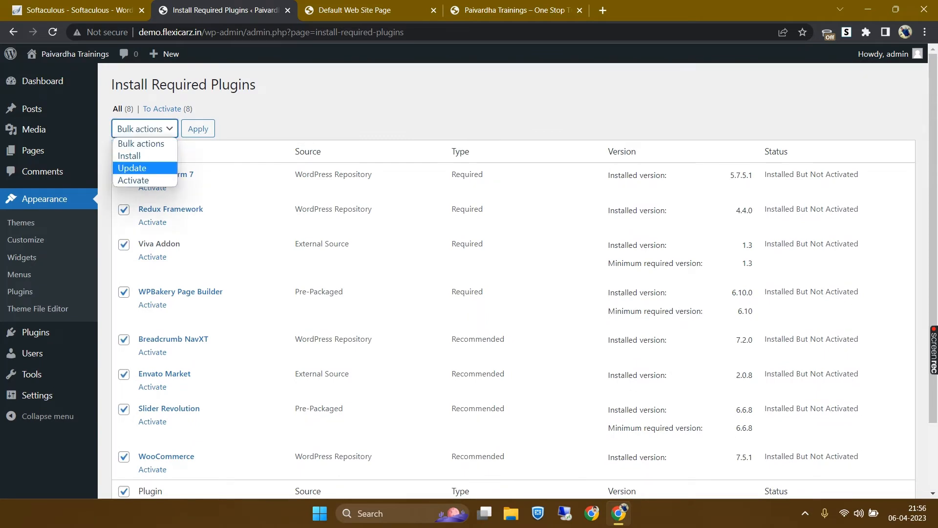
click(133, 180)
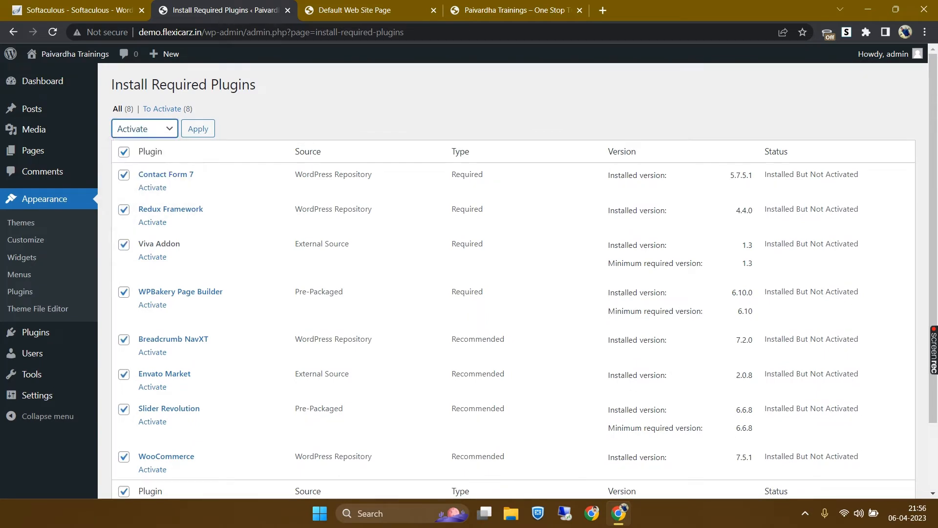
click(197, 129)
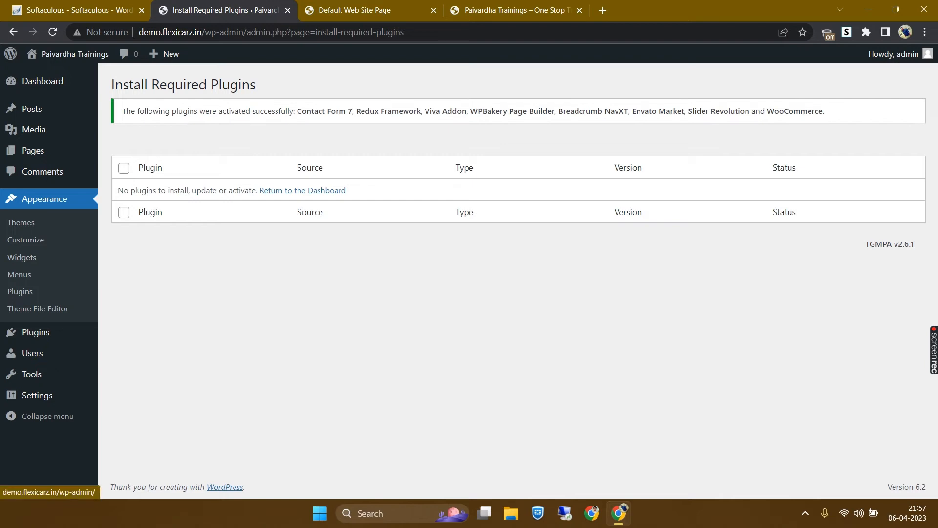
- Return to the Dashboard from the required plugins page and clear Slider Revolution's startup screens, agreeing to share usage data and closing its news
click(303, 190)
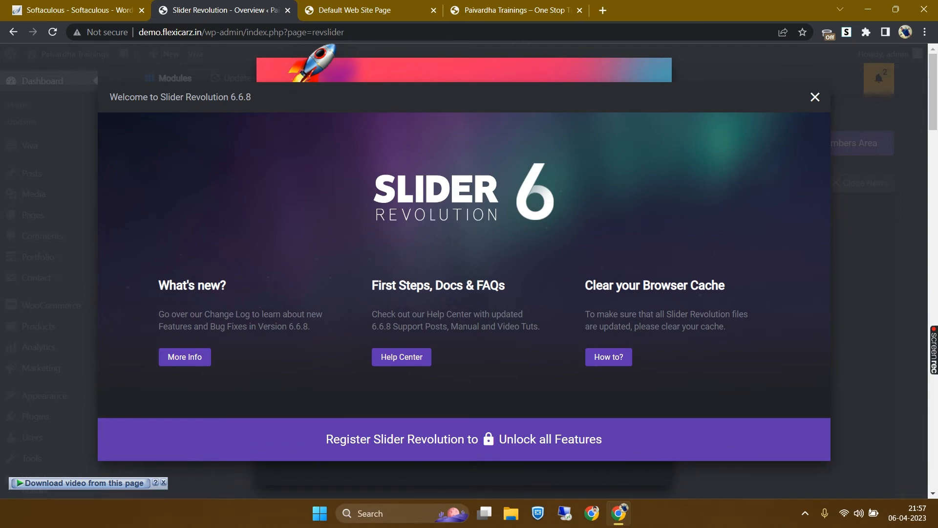
click(815, 98)
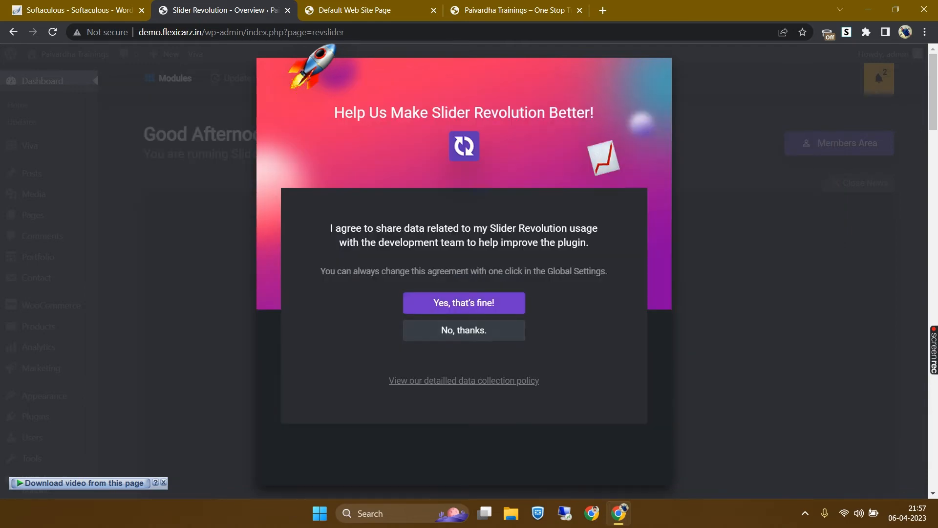
click(464, 303)
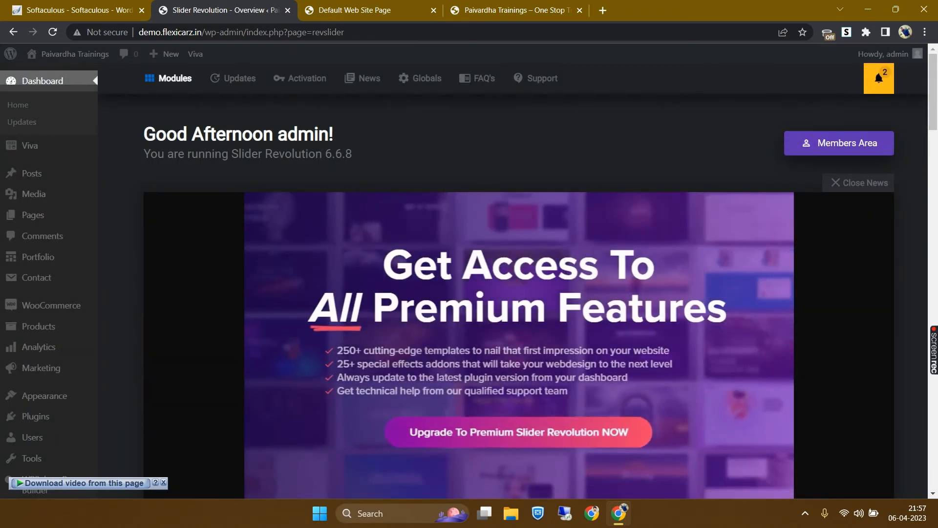
click(861, 182)
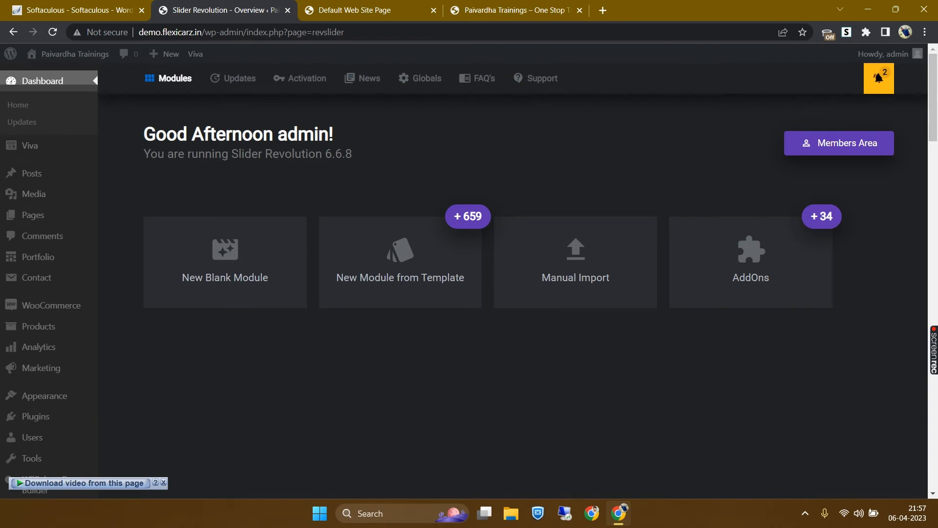
- Open the WordPress Dashboard home and examine its widgets and the admin menu entries after the plugin activation
click(43, 81)
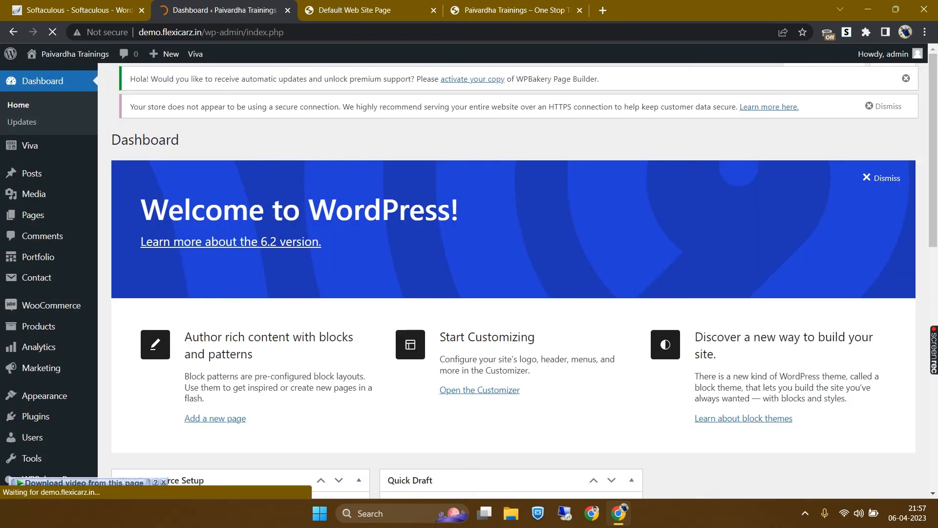
scroll(470, 282, down, 3)
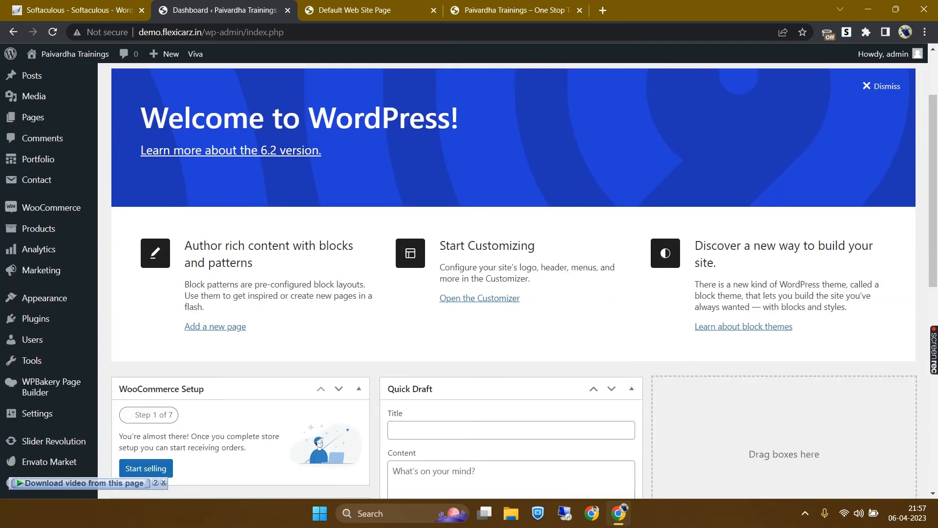
scroll(469, 281, up, 3)
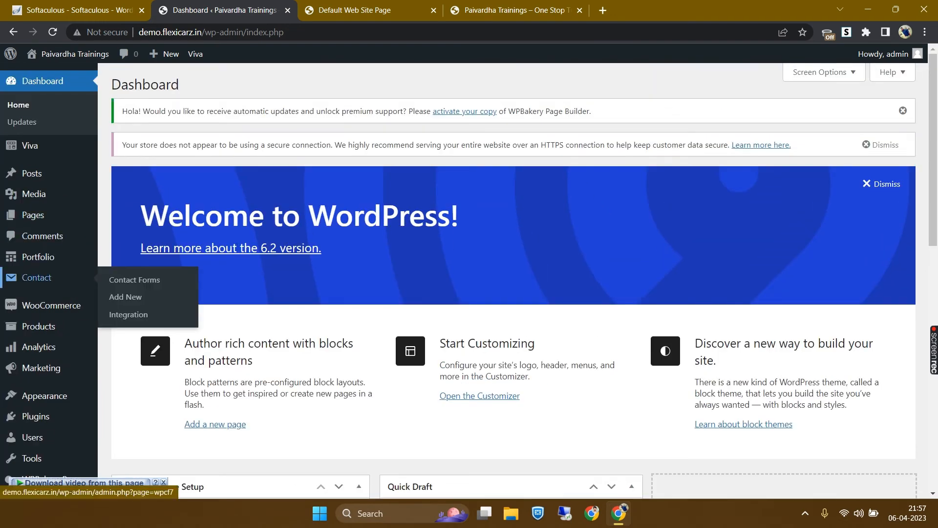
scroll(44, 283, down, 3)
mouse_move(44, 295)
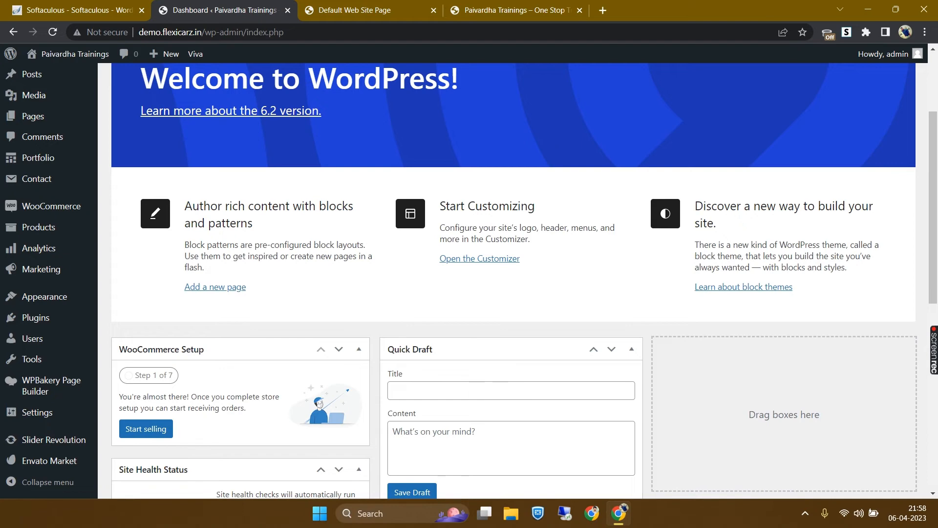
scroll(335, 294, down, 2)
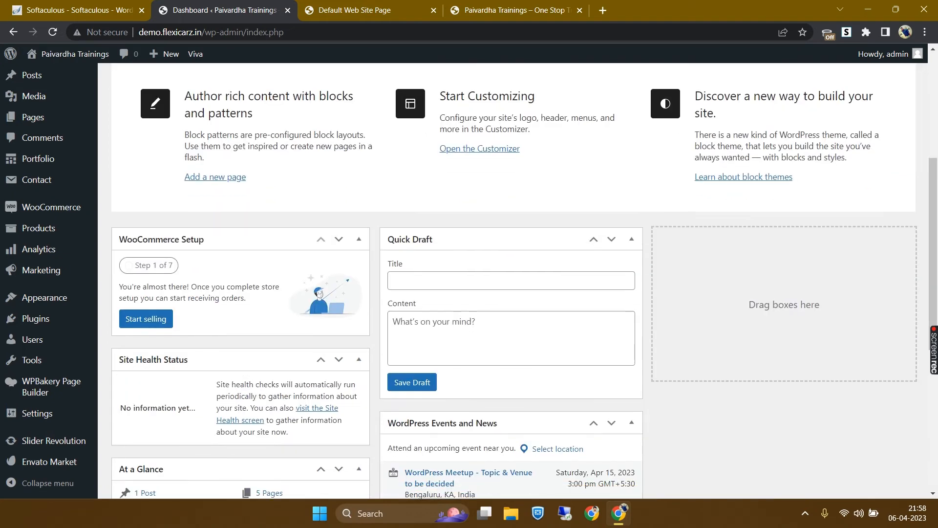
scroll(336, 293, down, 4)
scroll(335, 293, up, 9)
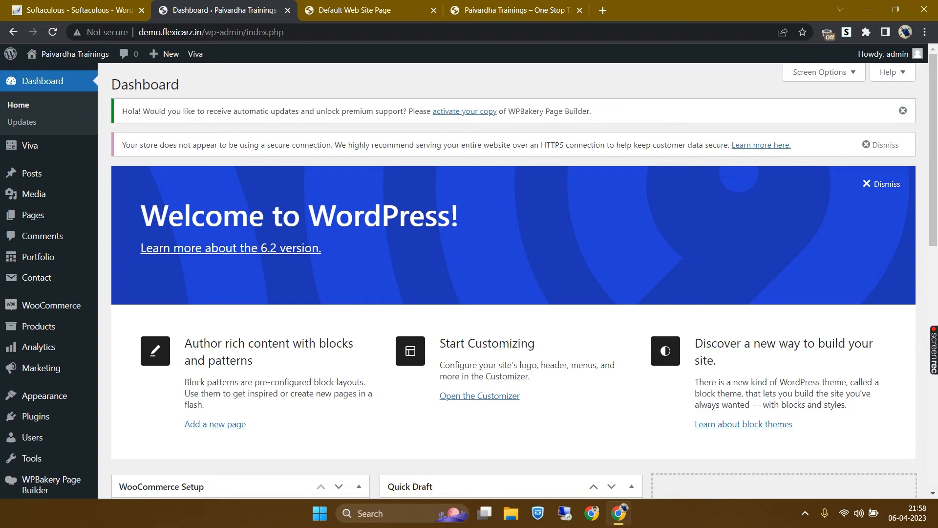
scroll(335, 330, down, 7)
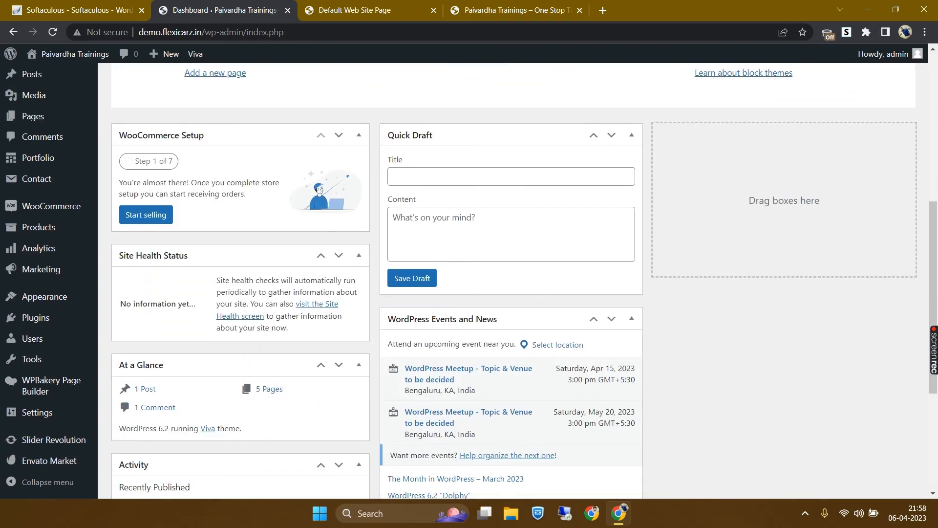
scroll(335, 128, up, 8)
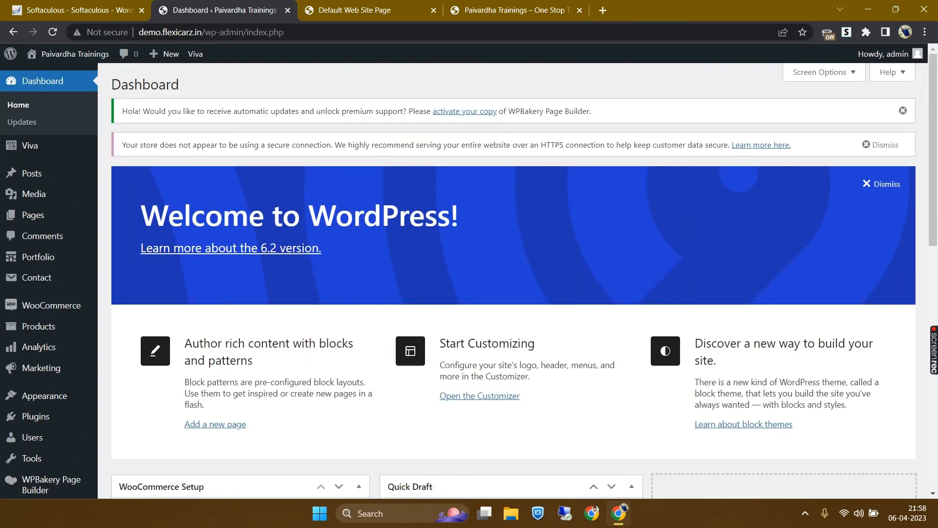
- Open the installed plugins list and review which plugins are active, from Akismet Anti-Spam through WPBakery Page Builder
mouse_move(36, 416)
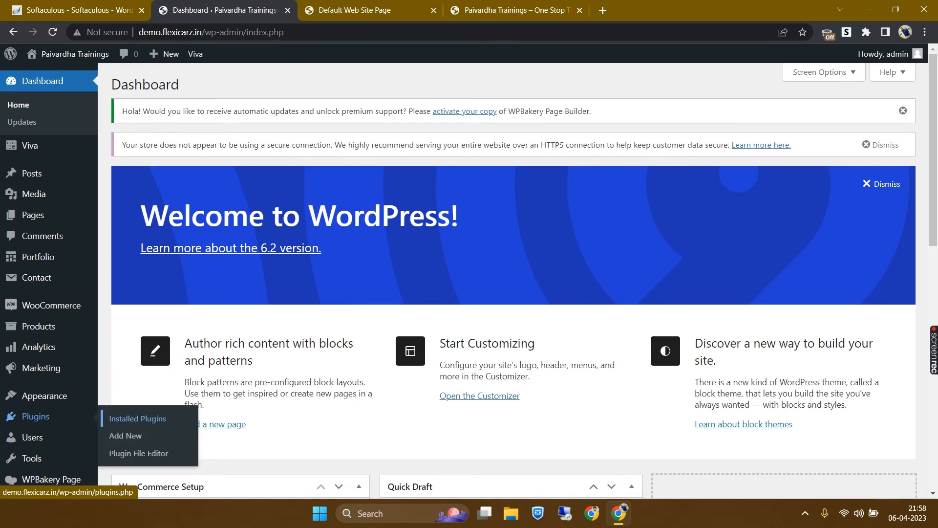
click(35, 416)
mouse_move(166, 54)
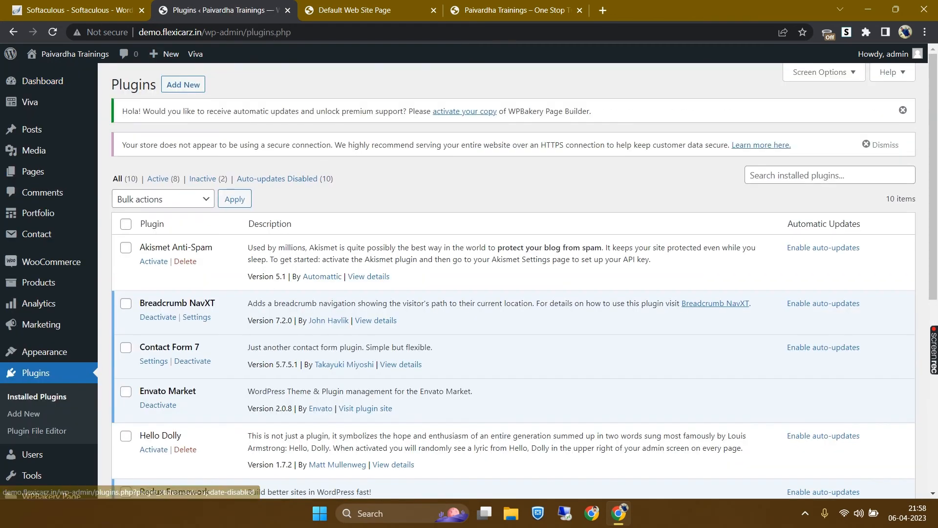
scroll(470, 274, down, 3)
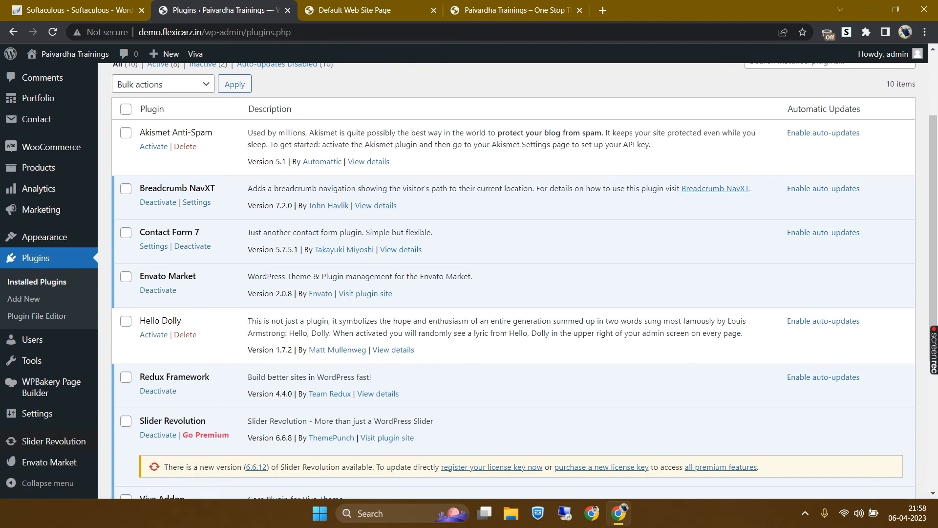
scroll(469, 281, down, 2)
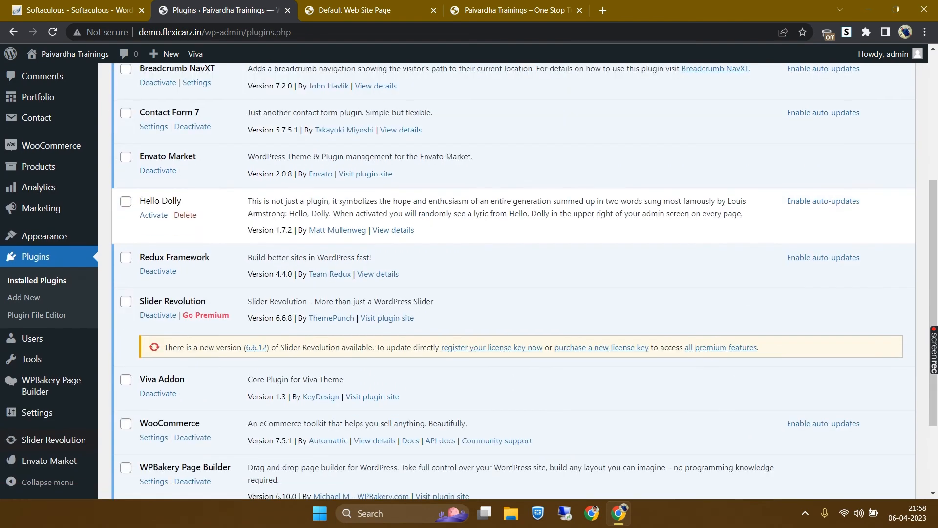
scroll(158, 308, down, 2)
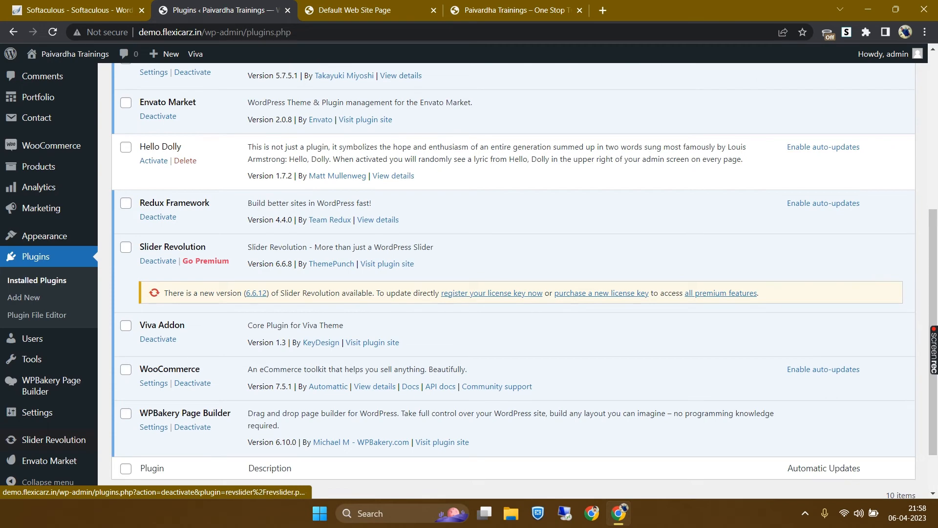
scroll(158, 308, up, 8)
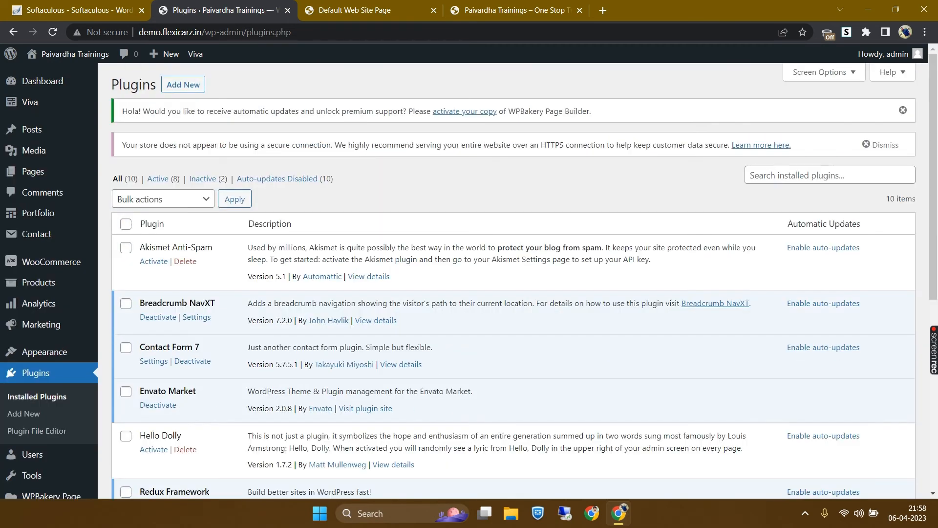